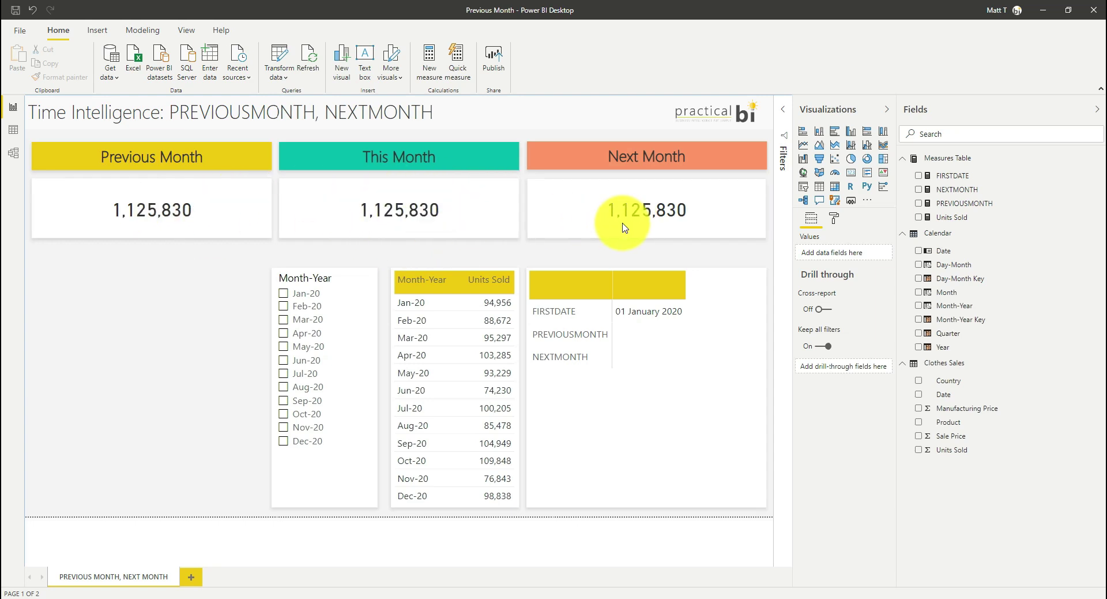
# Step: Review the Units Sold formula, then filter the report to Aug-20 and clear it again
pyautogui.click(959, 217)
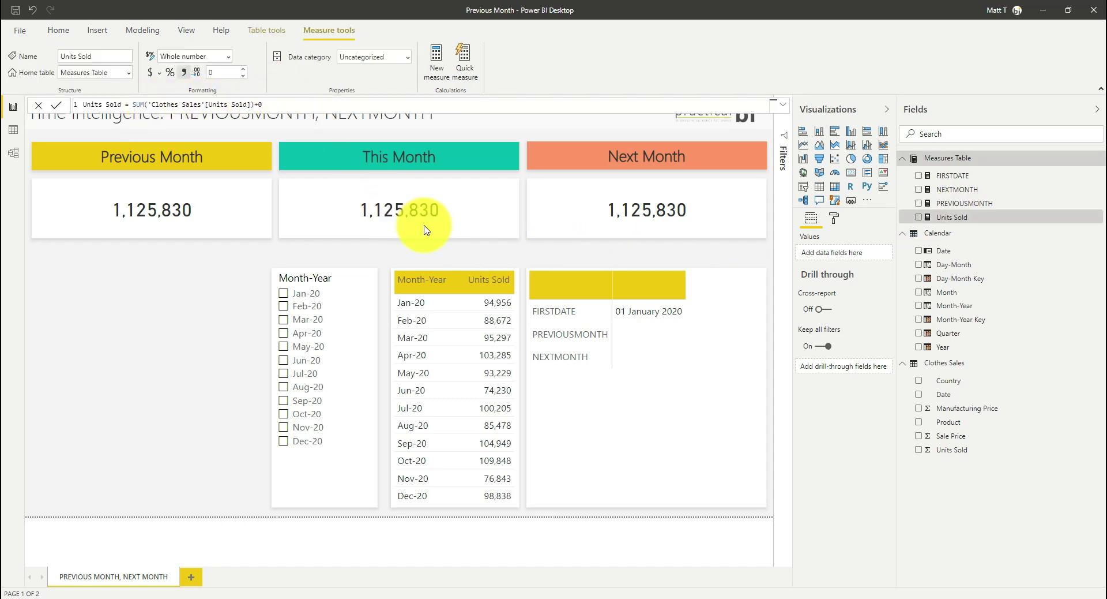
pyautogui.click(357, 245)
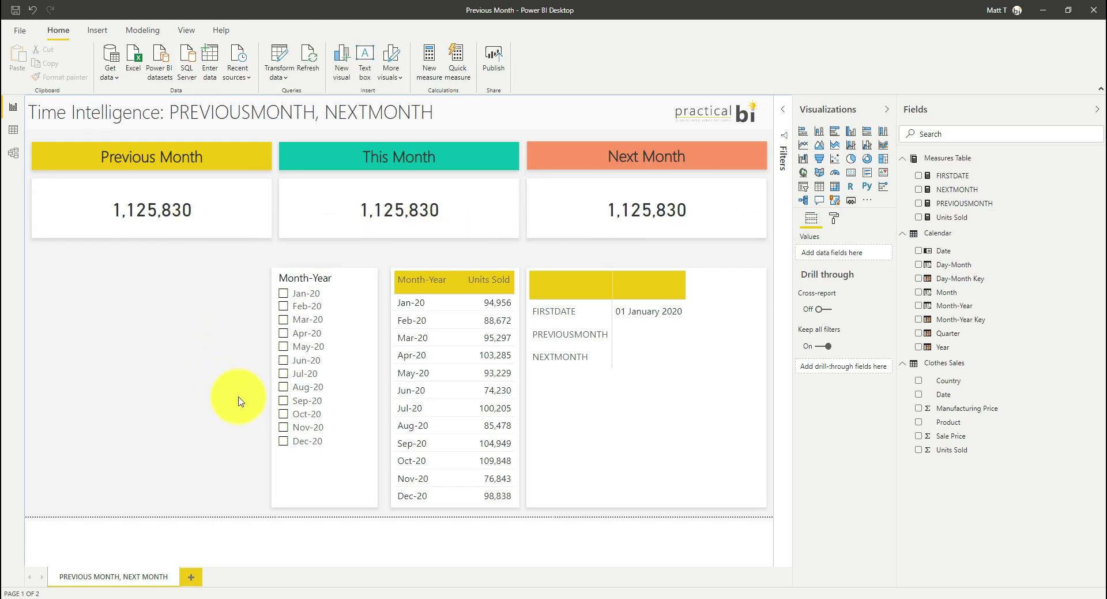
pyautogui.click(309, 391)
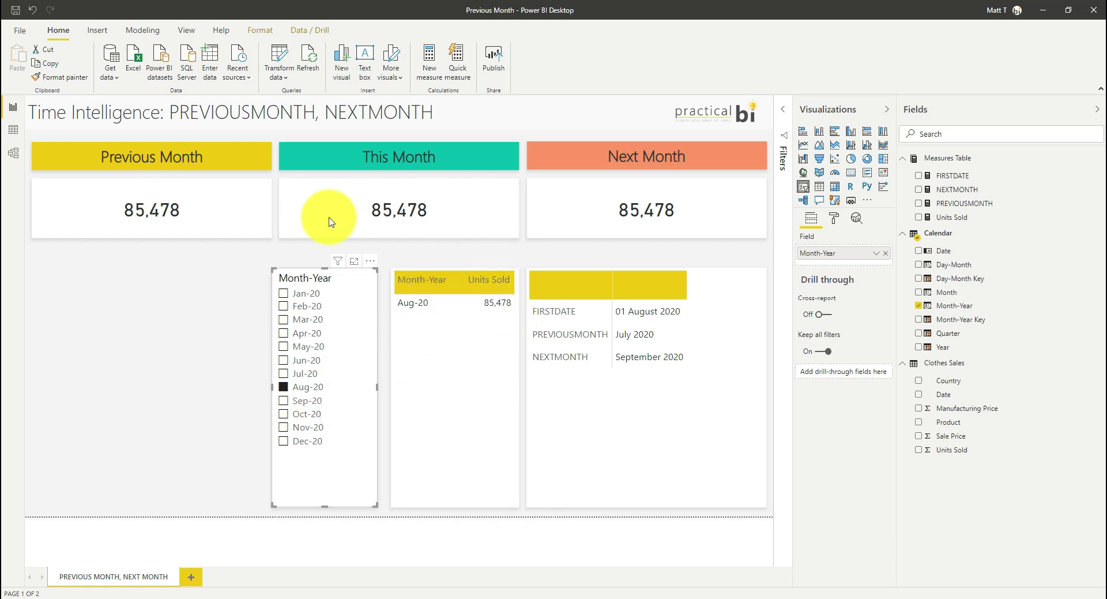
pyautogui.click(306, 393)
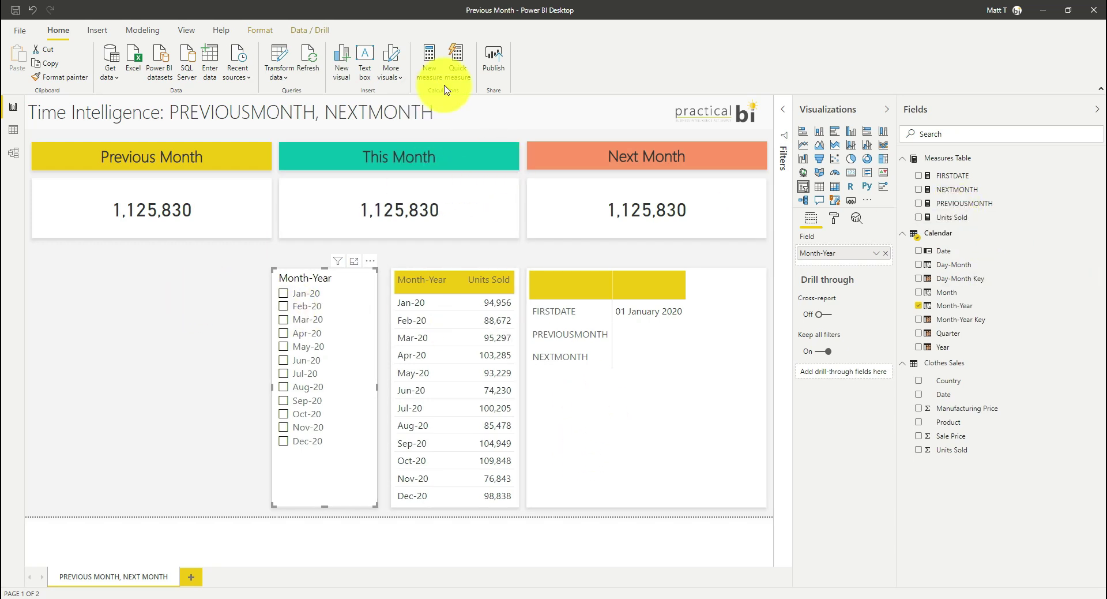
# Step: Create measure Prev Month Sales = CALCULATE([Units Sold],PREVIOUSMONTH('Calendar'[Date])) in the Measures Table
pyautogui.rightClick(960, 165)
pyautogui.click(962, 179)
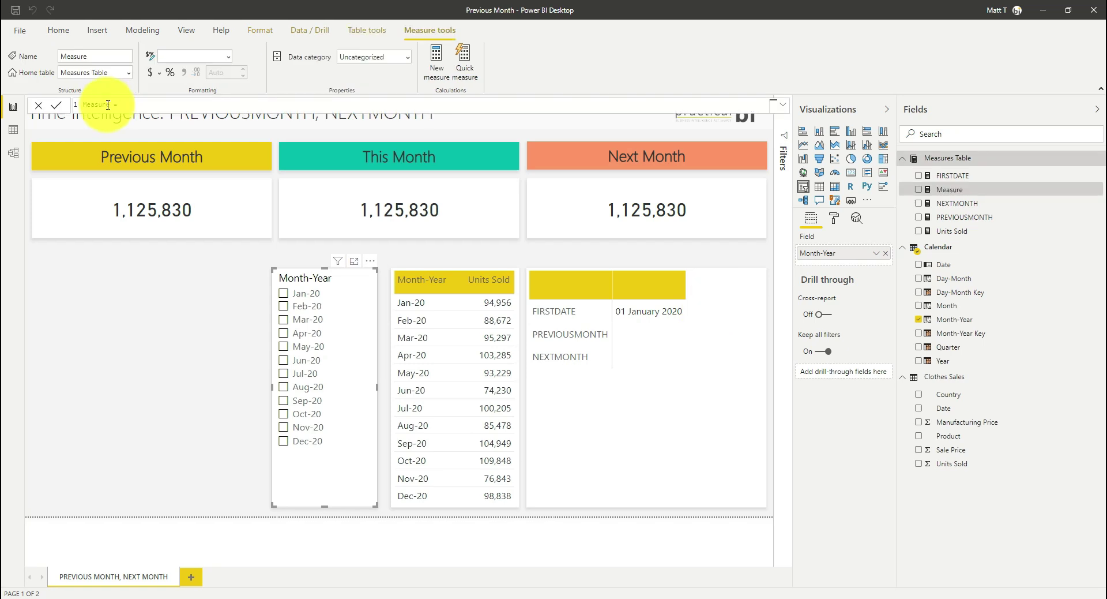
pyautogui.moveTo(108, 105); pyautogui.dragTo(87, 103)
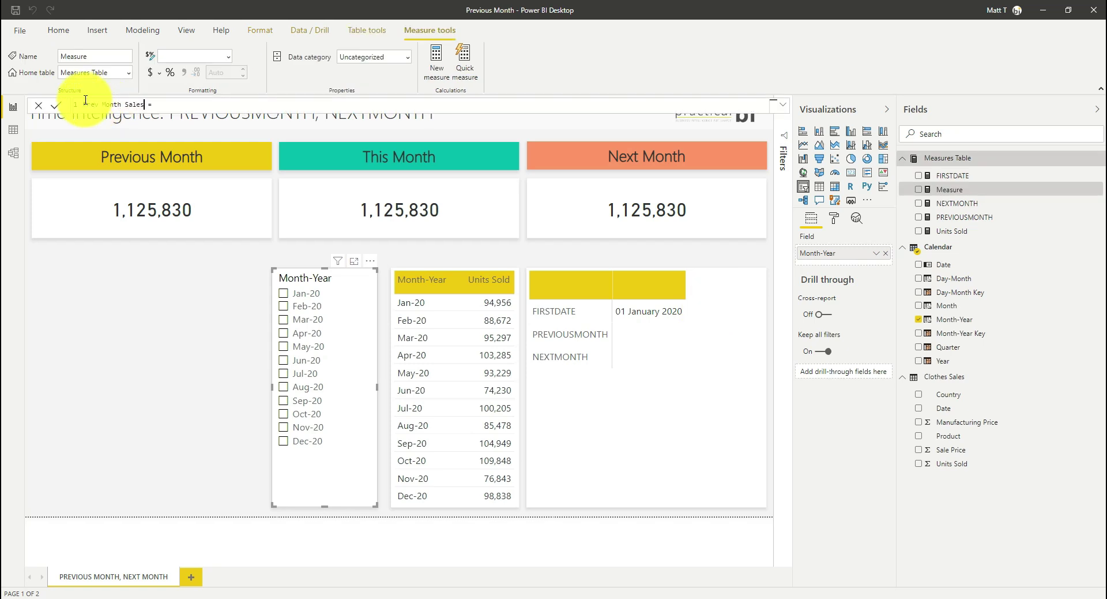
pyautogui.write('CALCULATE(')
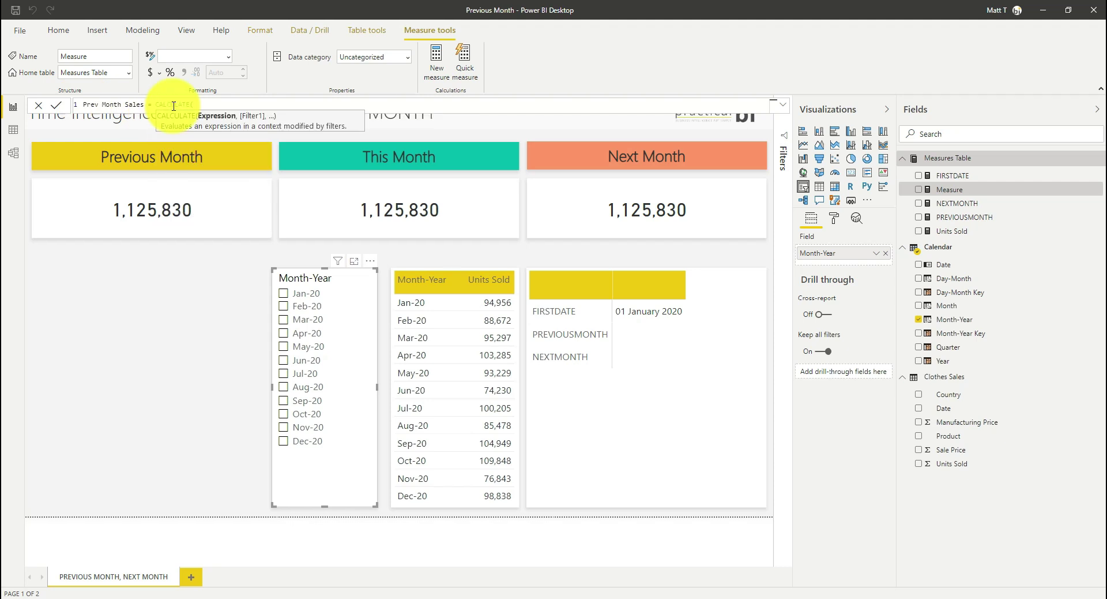
pyautogui.write('[Units Sold],')
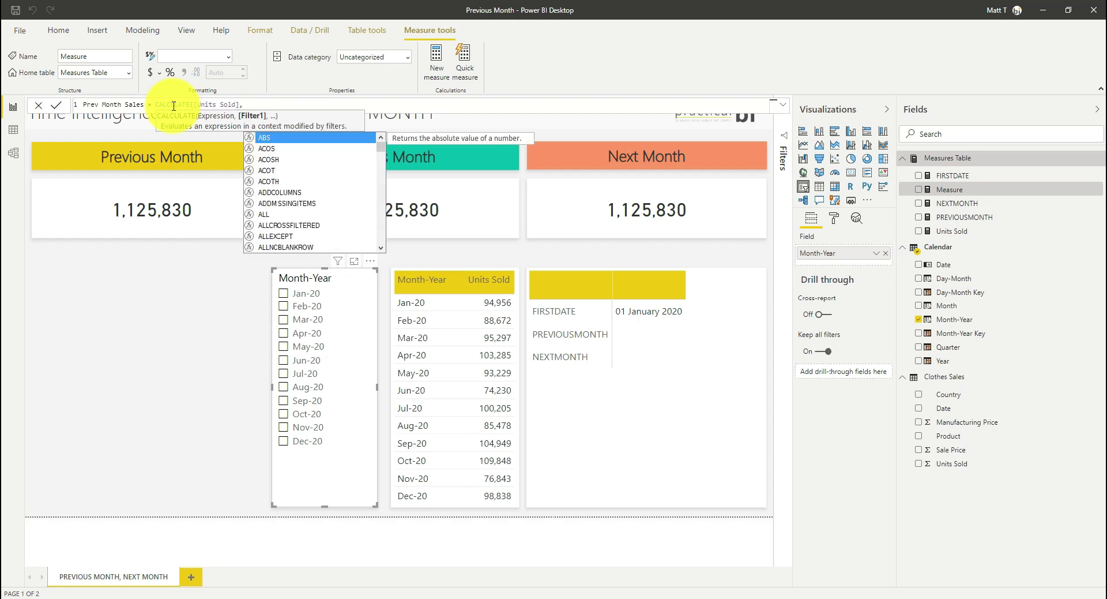
pyautogui.write('PREVIOUS')
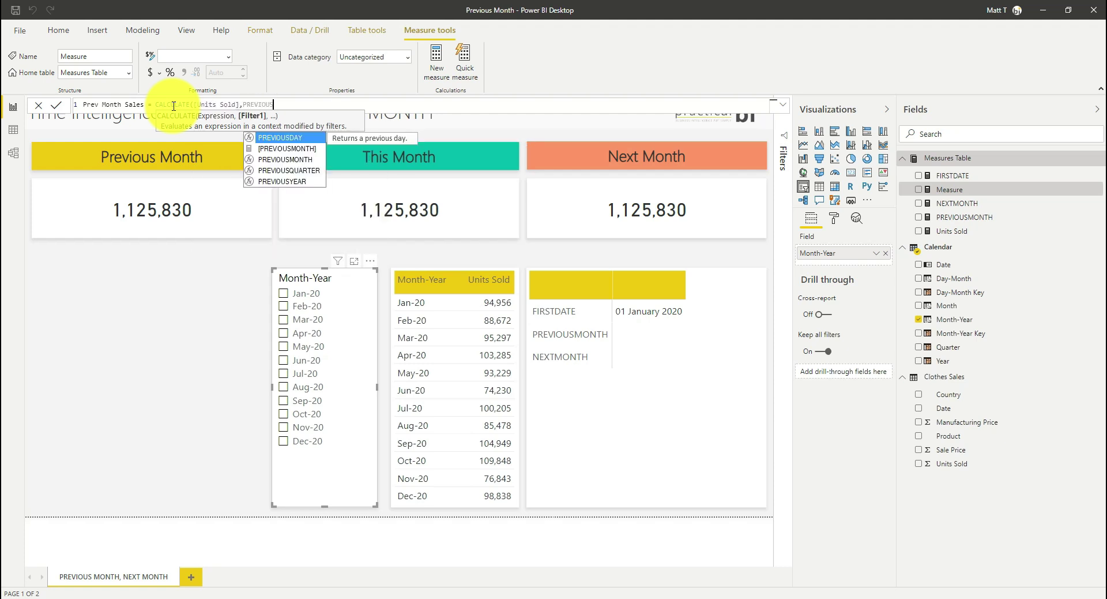
pyautogui.write('MONTH(')
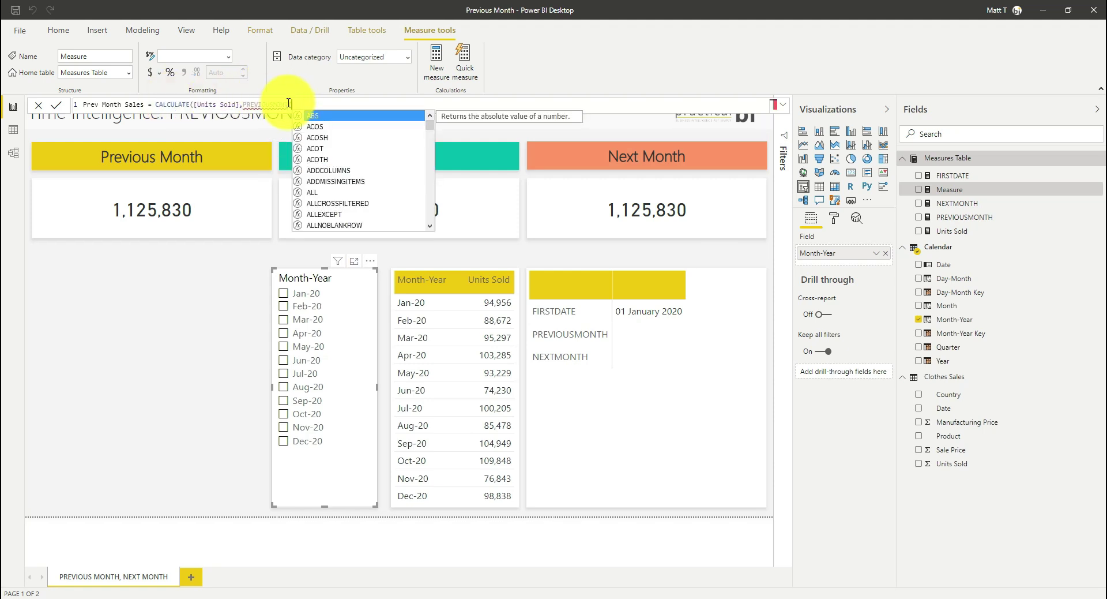
pyautogui.click(321, 107)
pyautogui.write('H(')
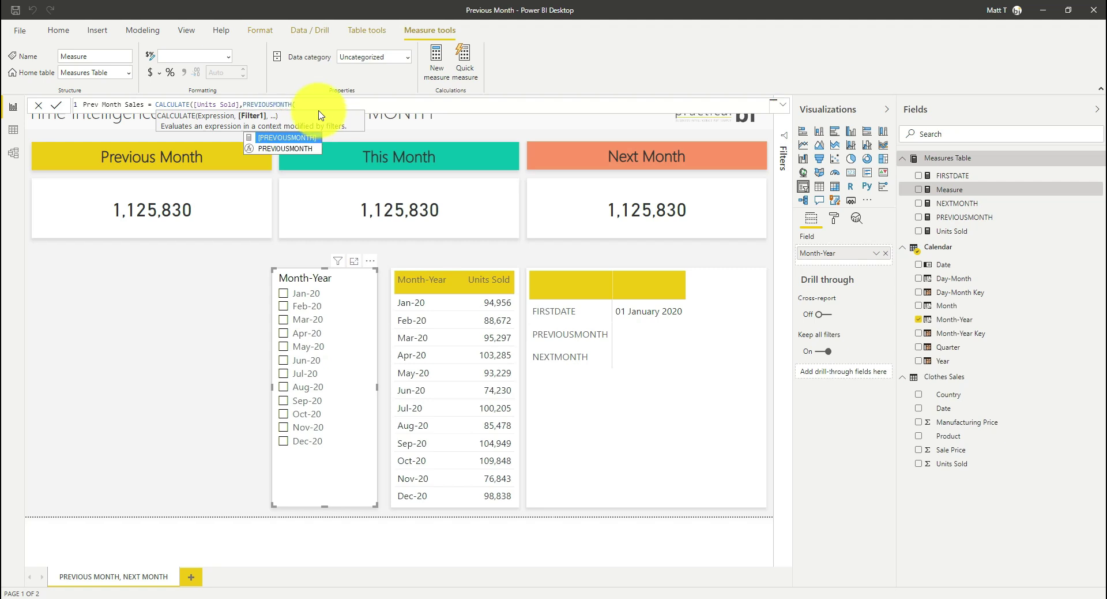
pyautogui.write('Date')
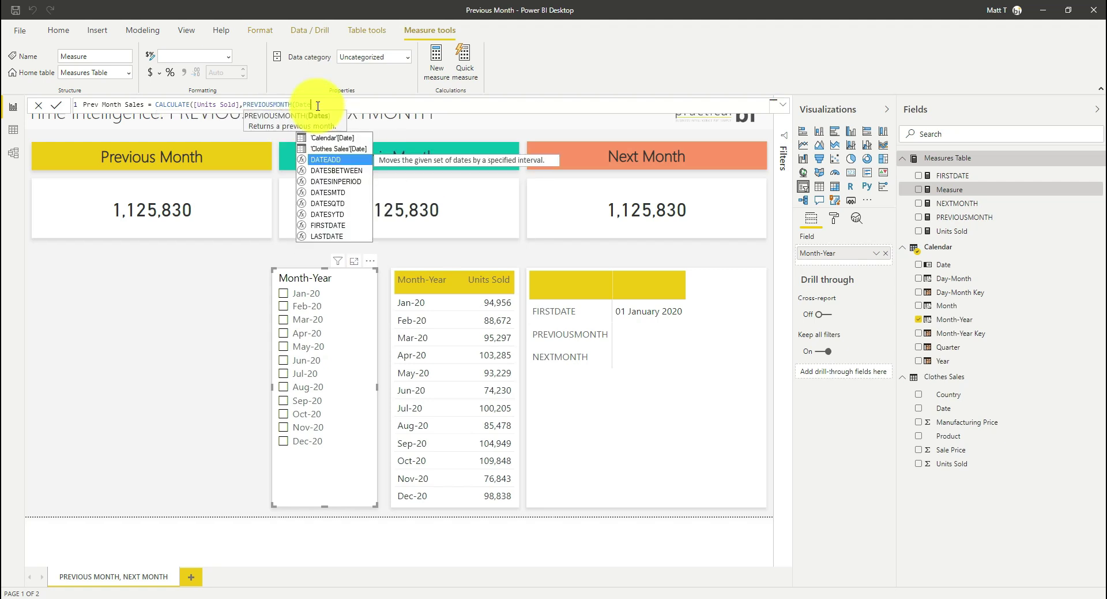
pyautogui.click(337, 141)
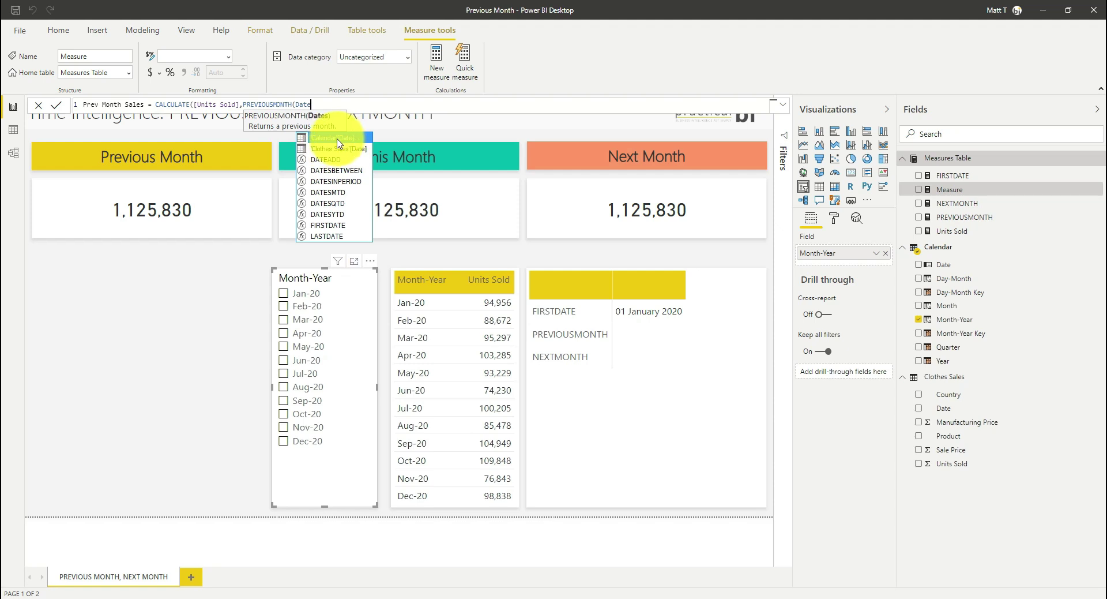
pyautogui.doubleClick(338, 141)
pyautogui.write(')')
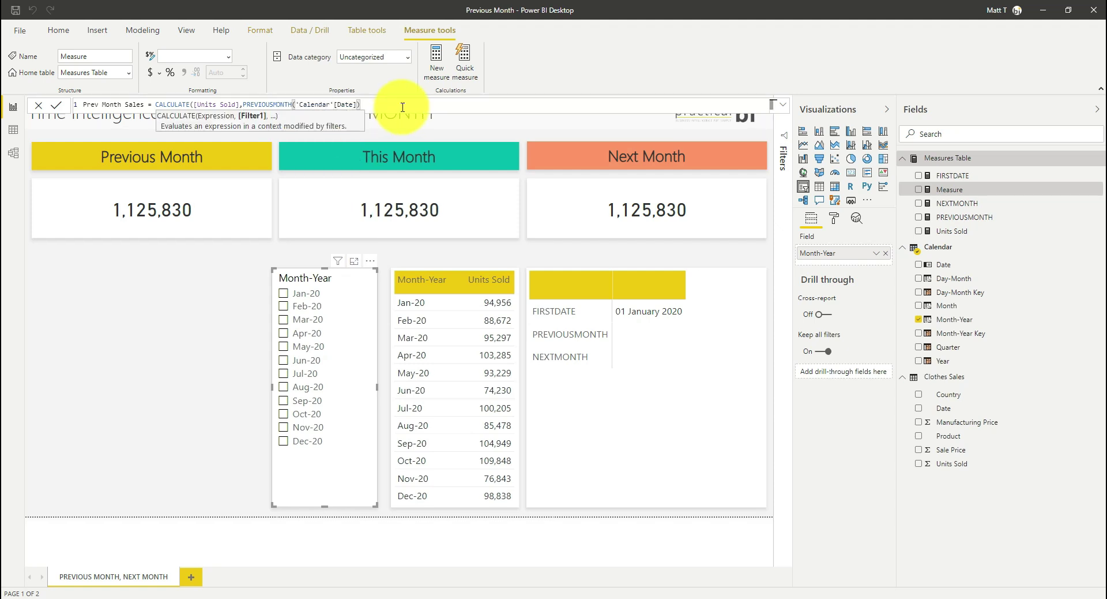
pyautogui.write(')')
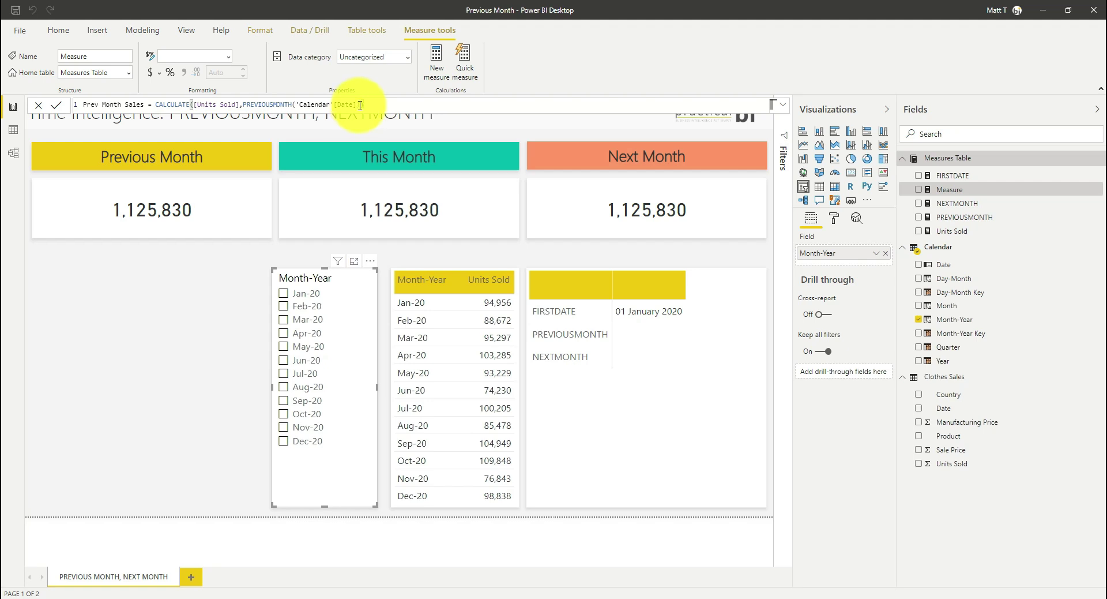
pyautogui.write('))')
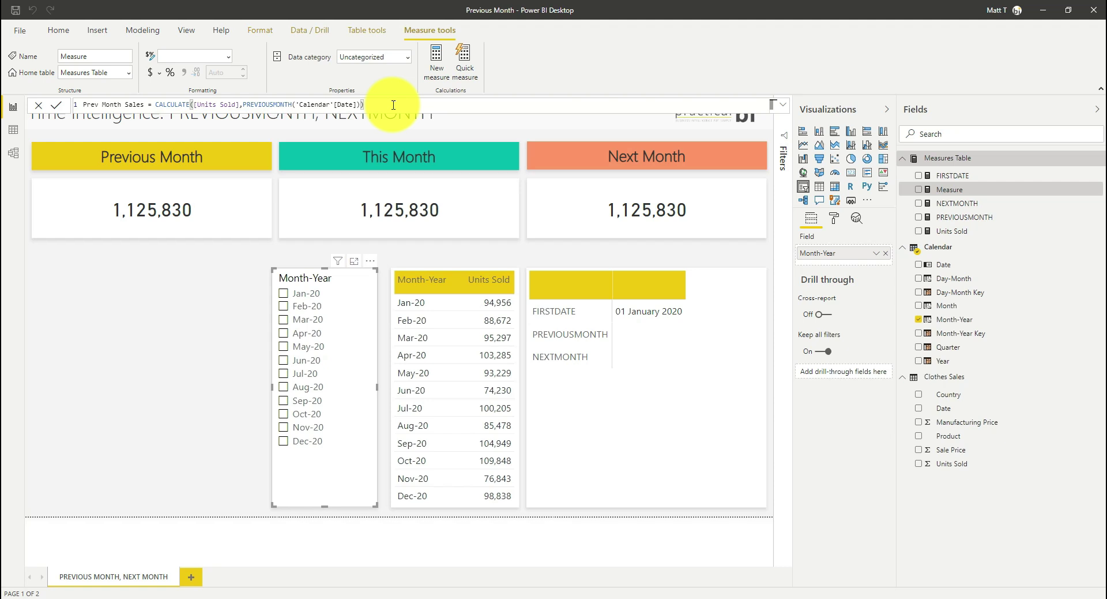
pyautogui.click(980, 207)
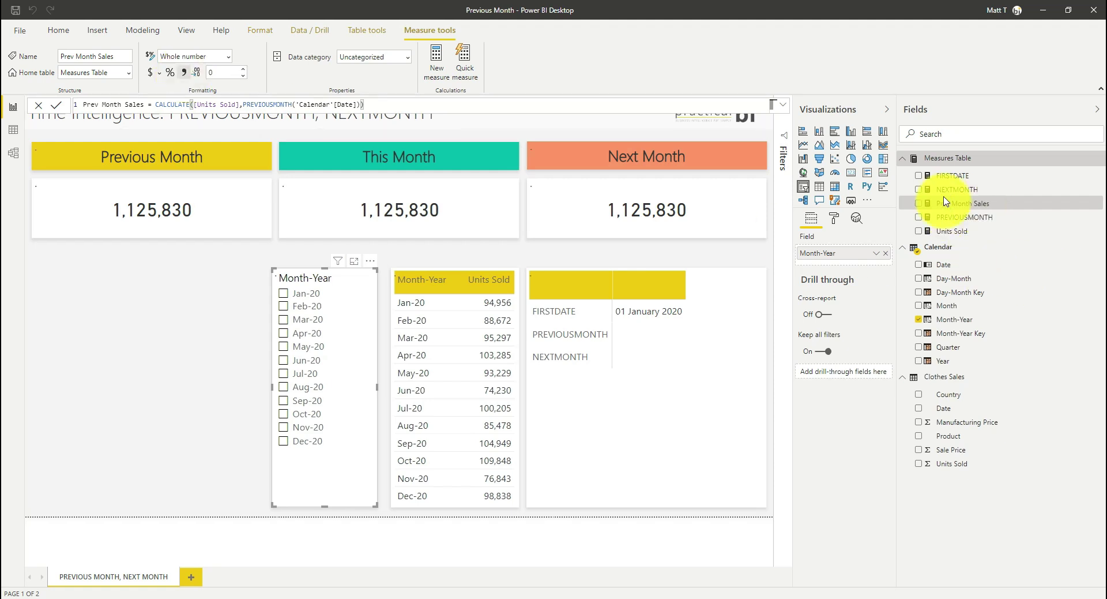
pyautogui.click(250, 207)
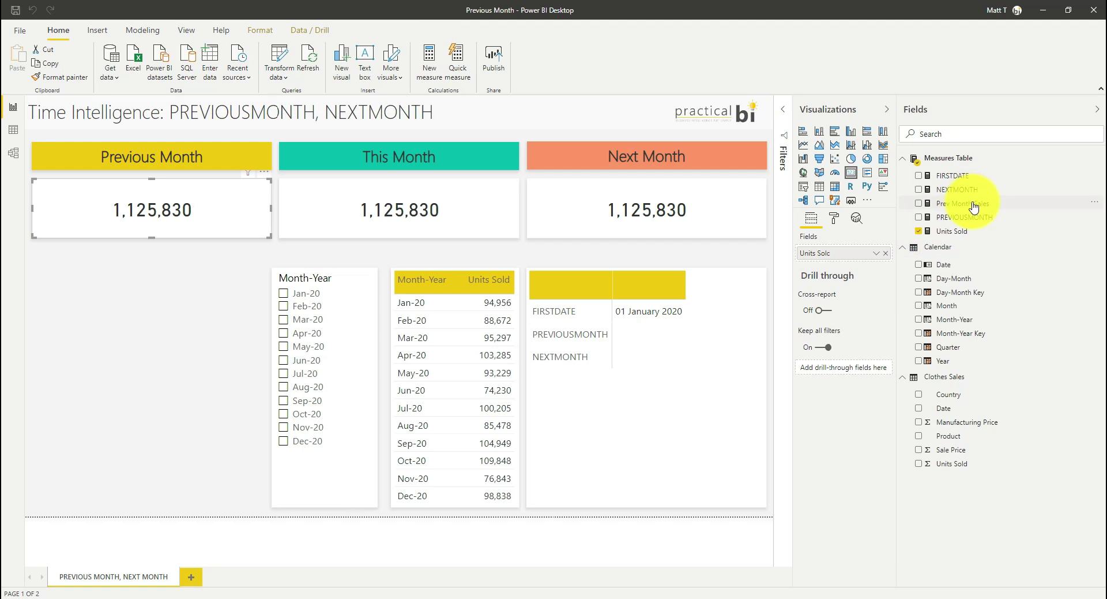
# Step: Replace Units Sold with Prev Month Sales on the Previous Month card
pyautogui.moveTo(973, 206); pyautogui.dragTo(831, 254)
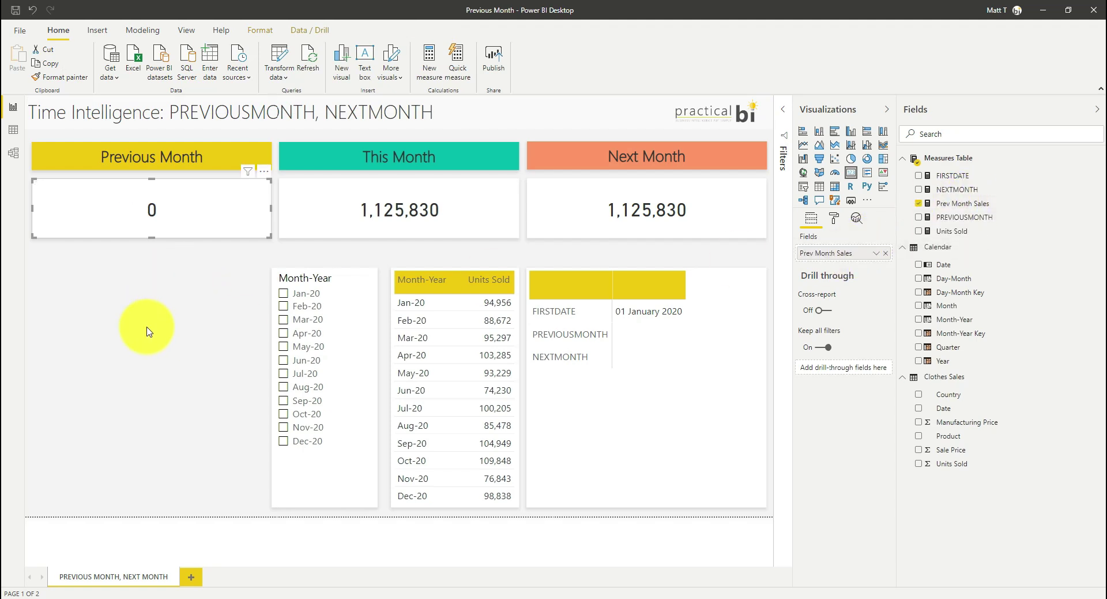
pyautogui.click(147, 330)
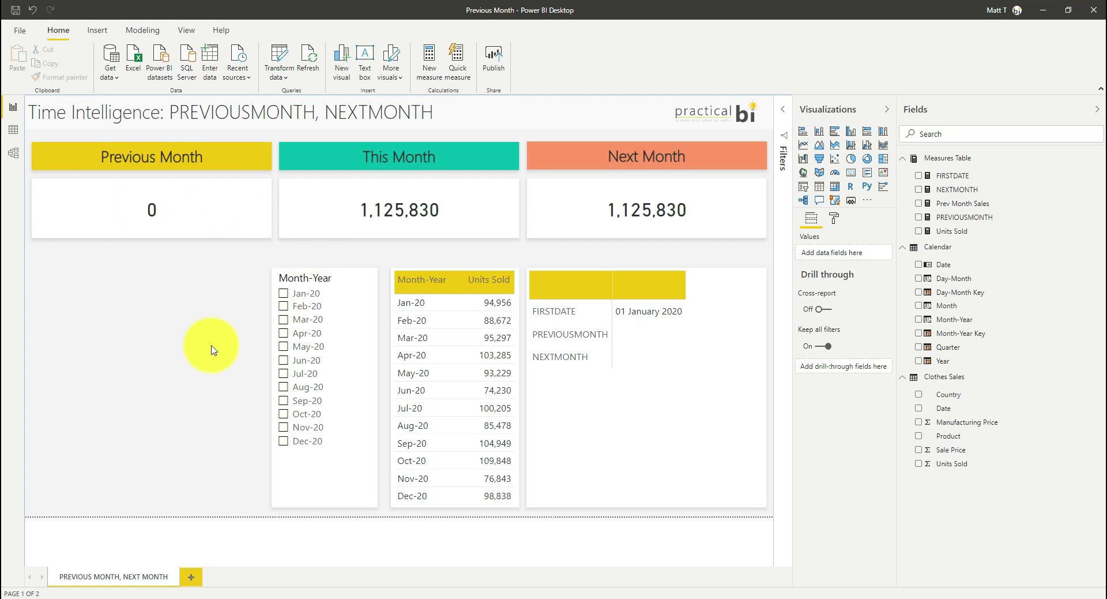
# Step: Test the Previous Month card with Jan-20 and Feb-20 slicer selections, then view the Prev Month Sales DAX
pyautogui.click(312, 301)
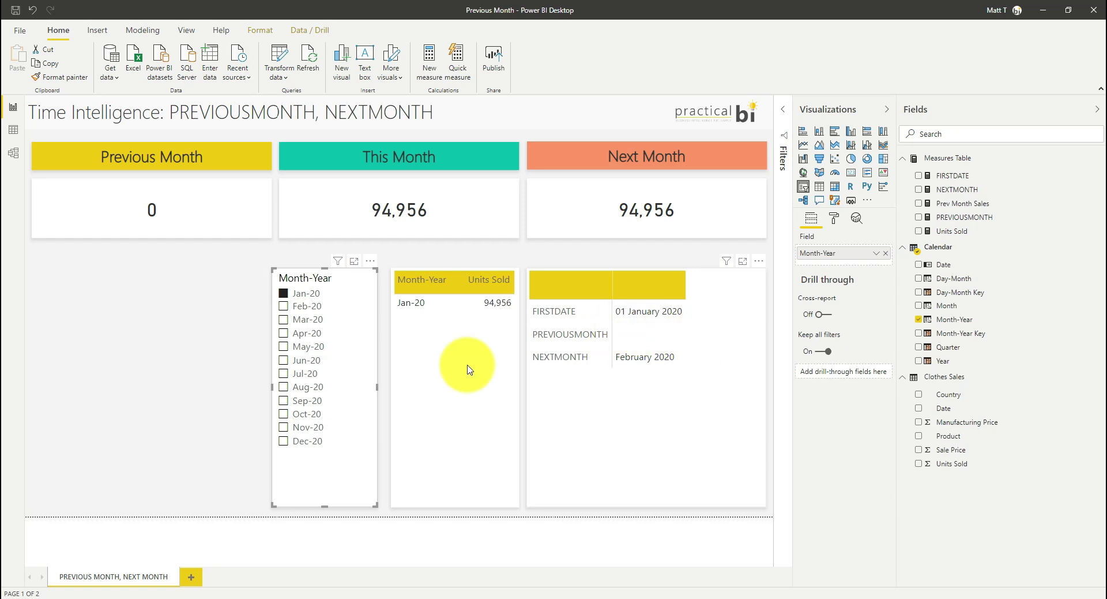
pyautogui.click(283, 295)
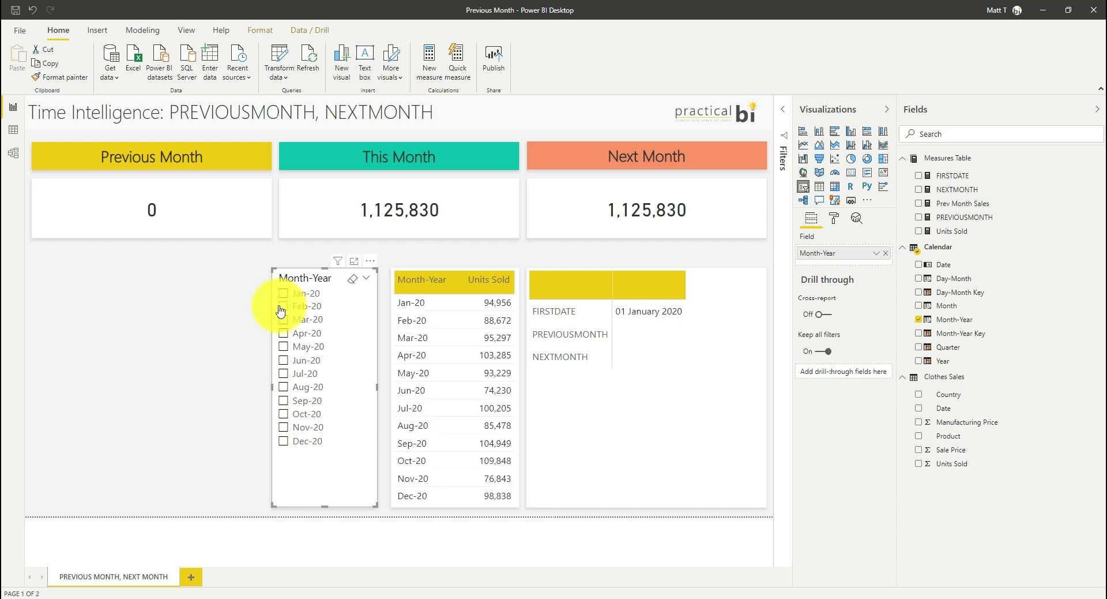
pyautogui.click(283, 306)
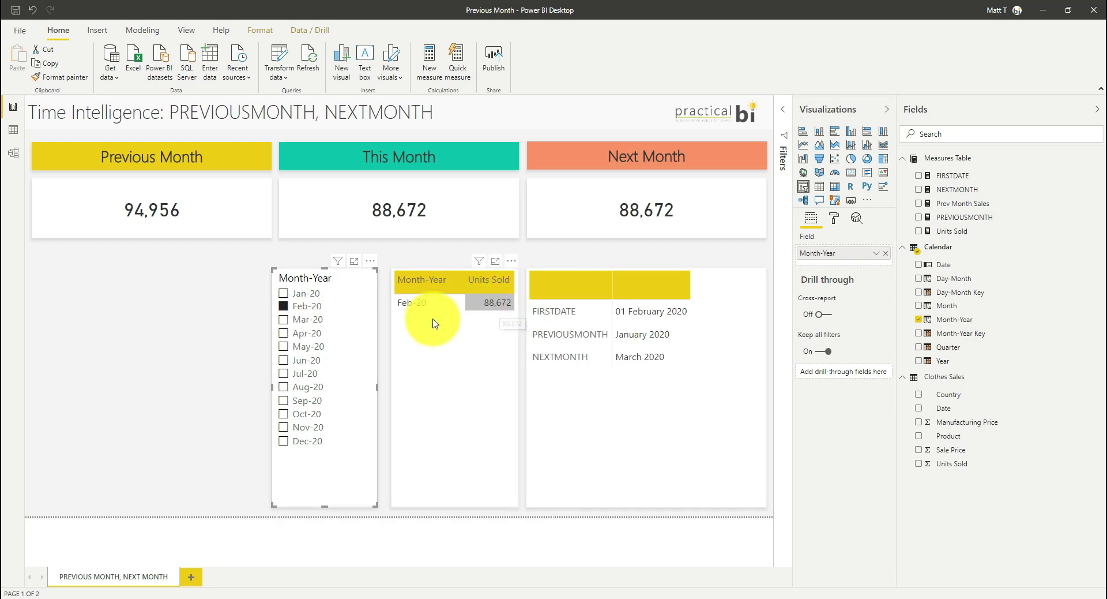
pyautogui.click(312, 311)
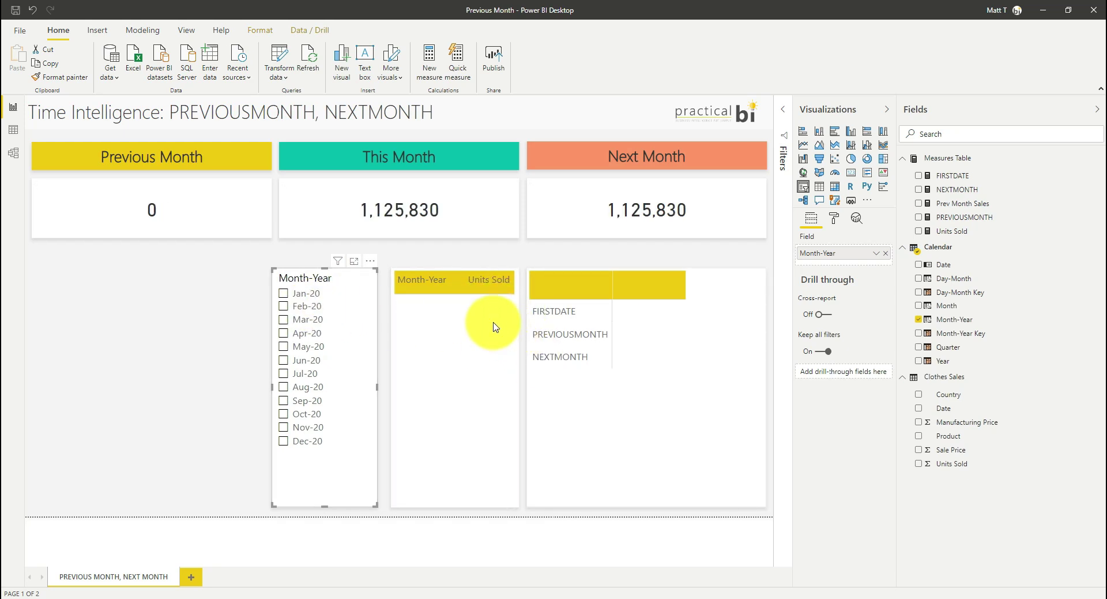
pyautogui.click(312, 306)
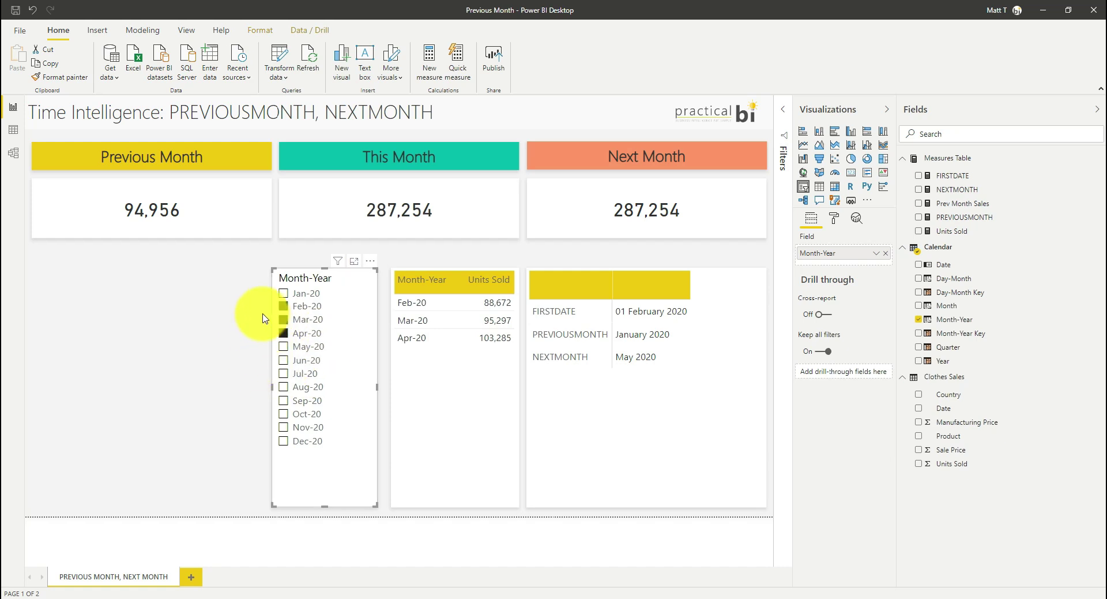
pyautogui.click(314, 309)
pyautogui.click(309, 319)
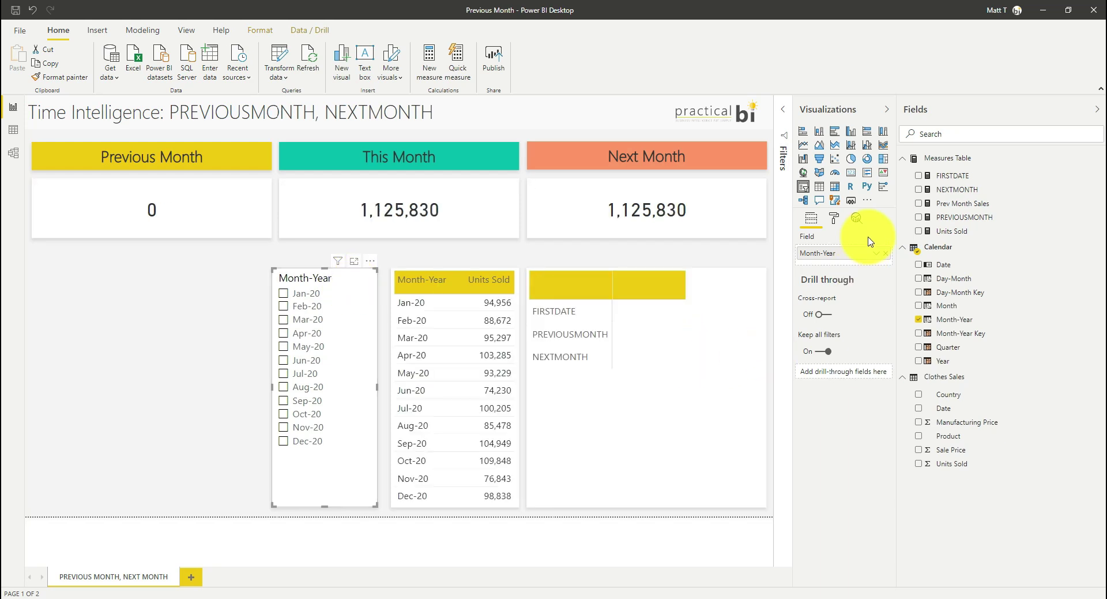
pyautogui.click(958, 204)
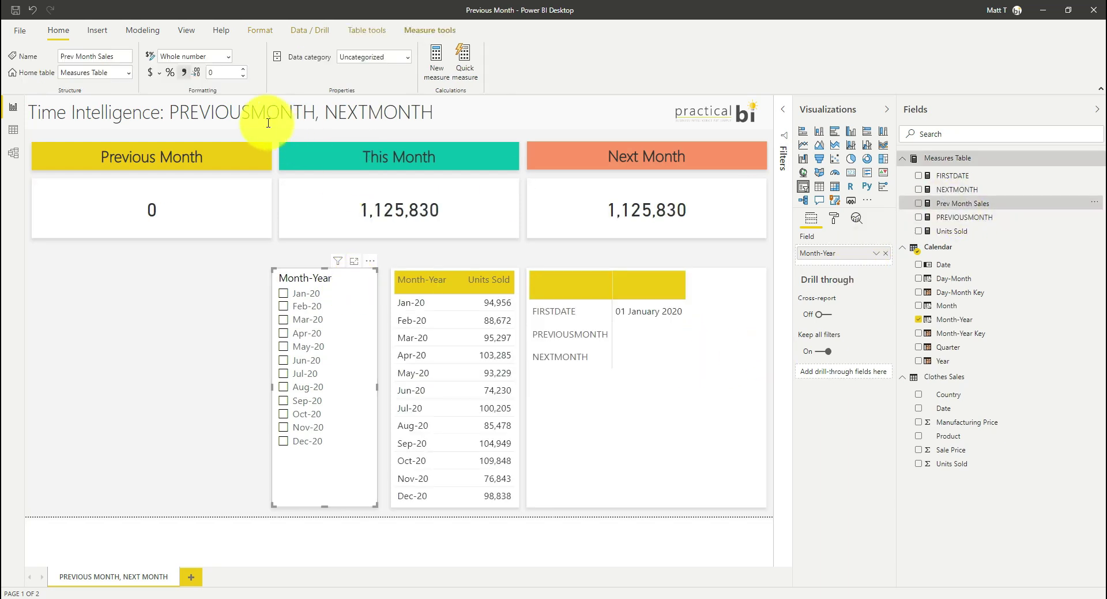
# Step: Copy the Prev Month Sales DAX into a new Next Month Sales measure using NEXTMONTH('Calendar'[Date])
pyautogui.tripleClick(243, 102)
pyautogui.hotkey('ctrl', 'c')
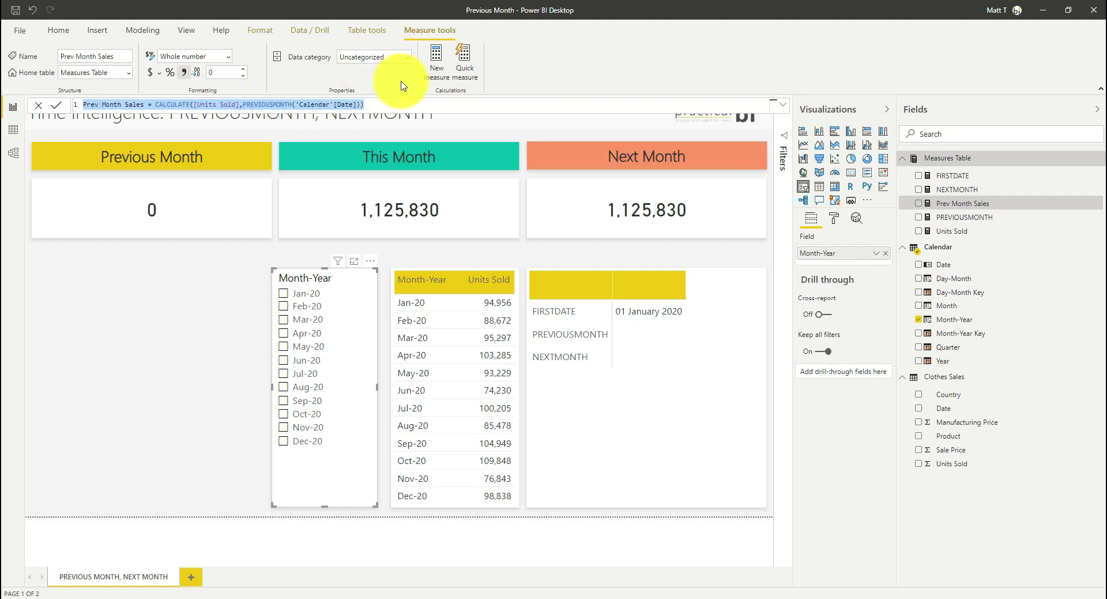
pyautogui.click(441, 74)
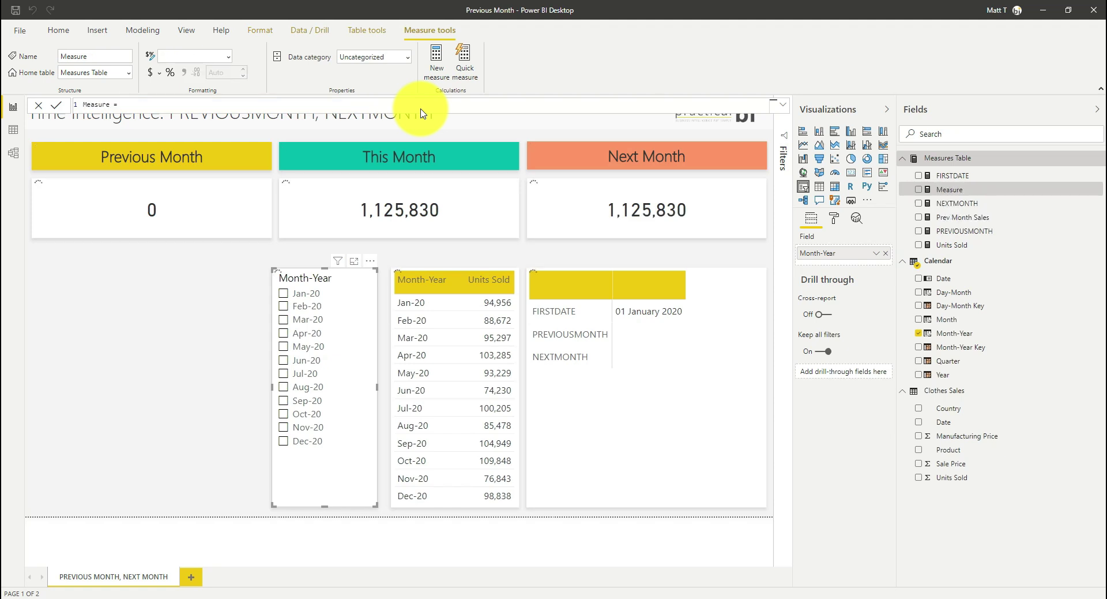
pyautogui.hotkey('ctrl', 'a')
pyautogui.hotkey('ctrl', 'v')
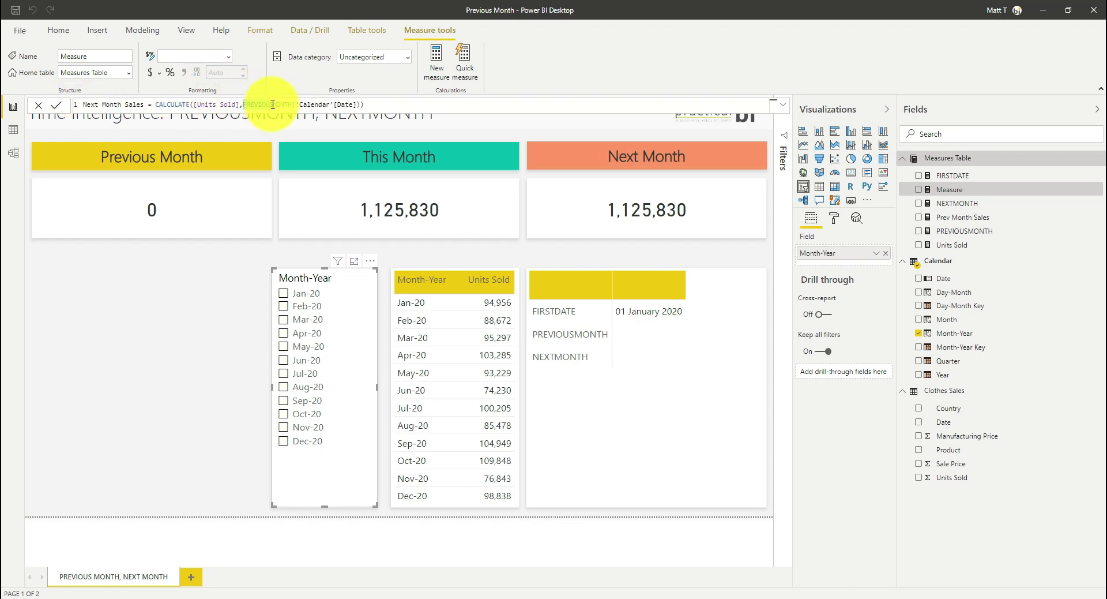
pyautogui.write('NEXT')
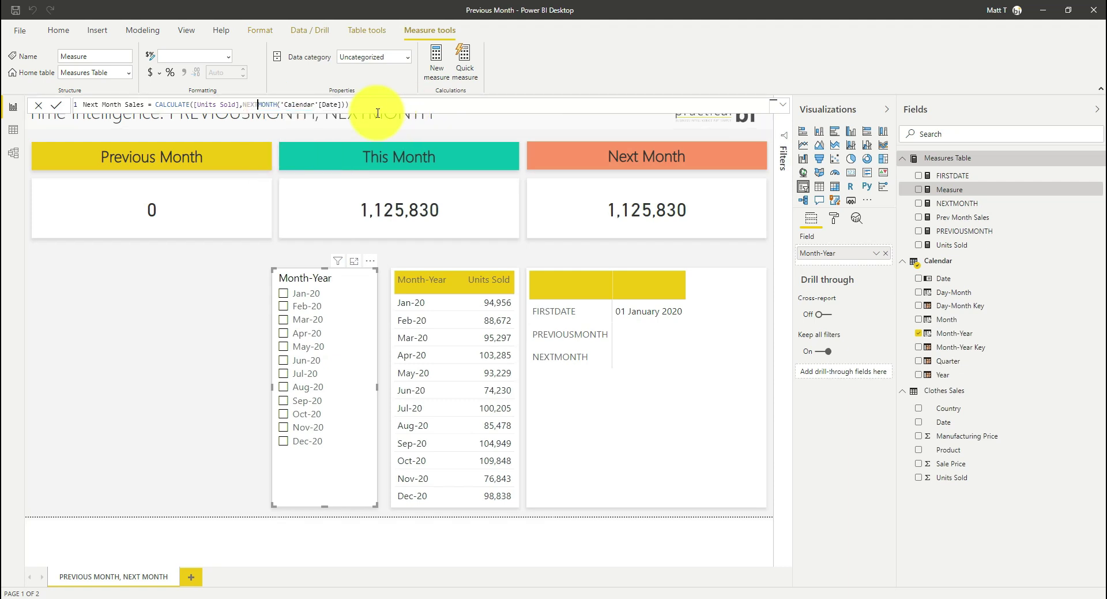
pyautogui.click(378, 112)
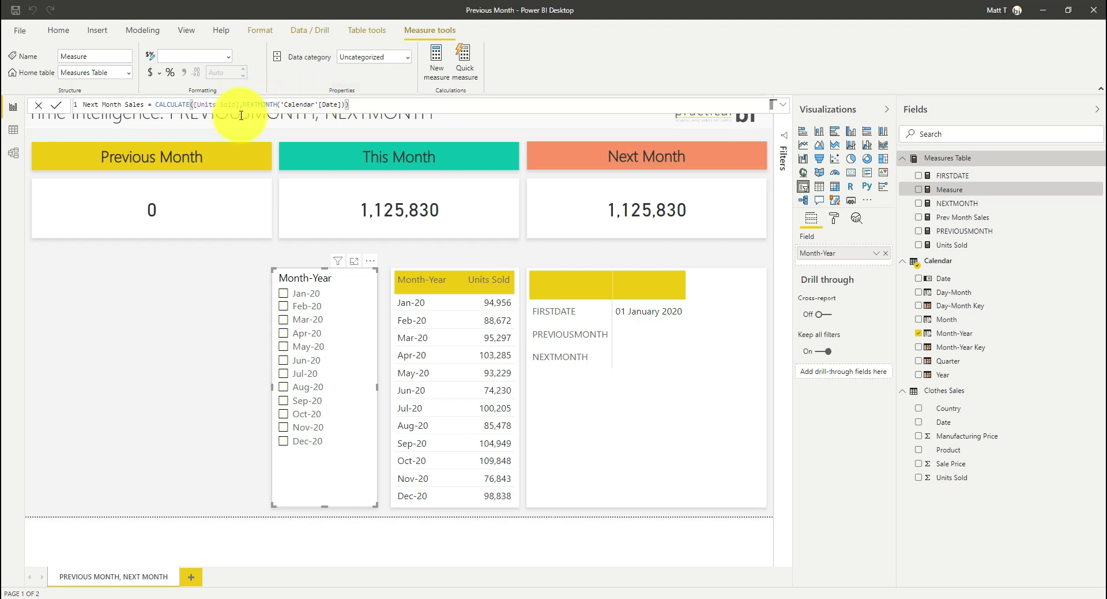
pyautogui.click(60, 107)
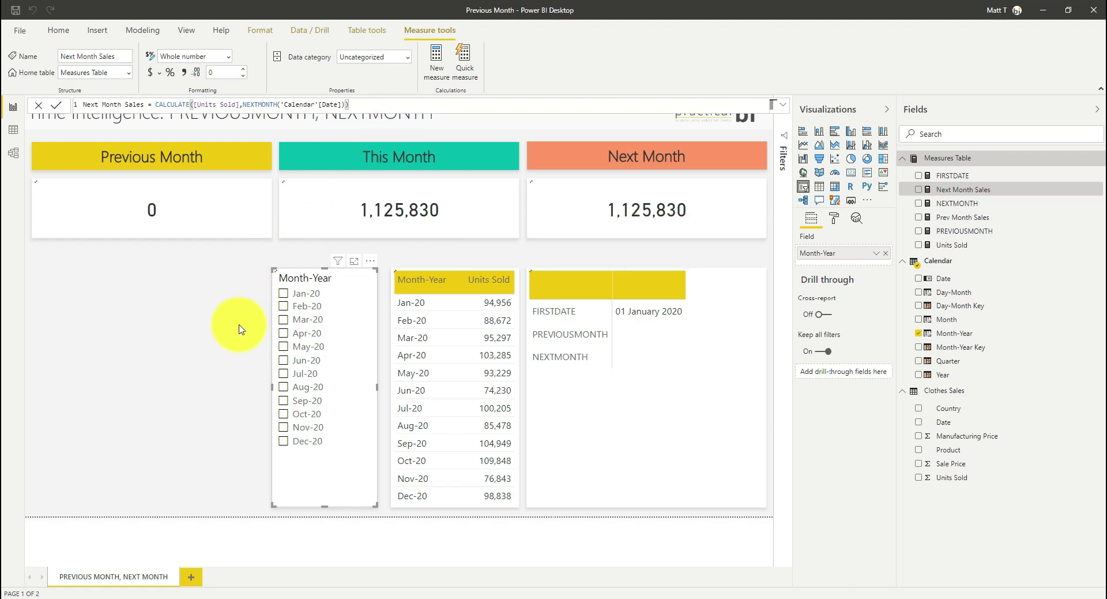
pyautogui.click(689, 206)
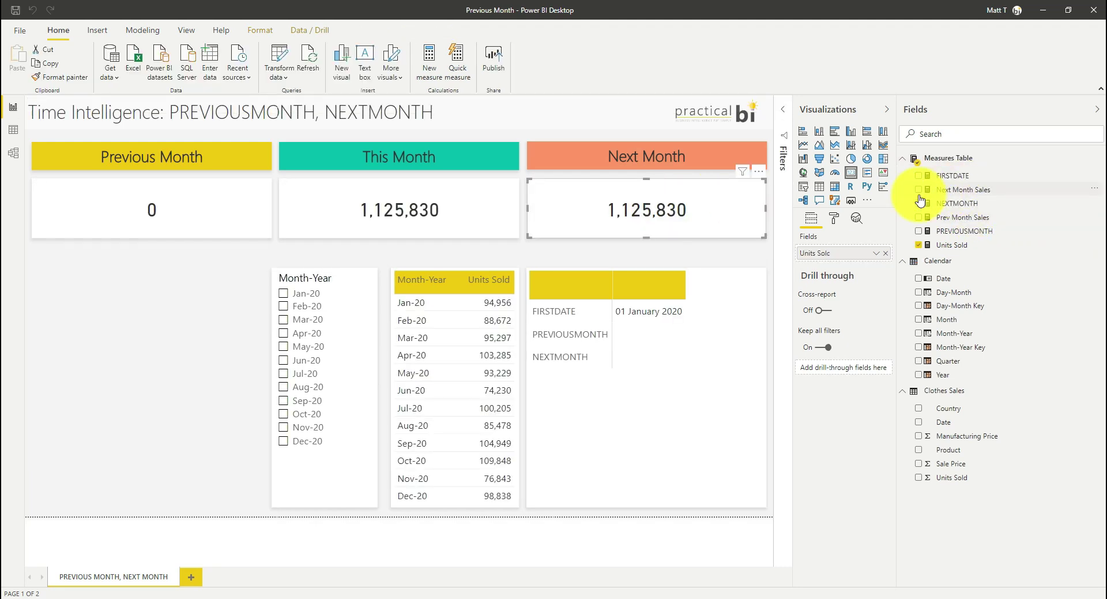
# Step: Put Next Month Sales on the Next Month card and filter the report to Nov-20
pyautogui.moveTo(846, 261); pyautogui.dragTo(845, 259)
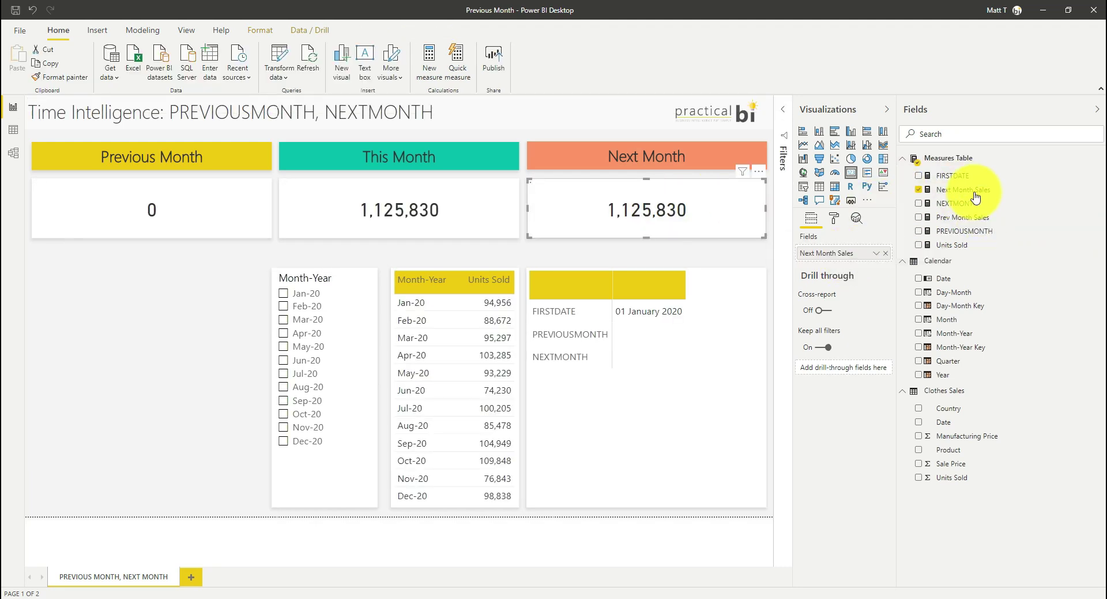
pyautogui.click(973, 194)
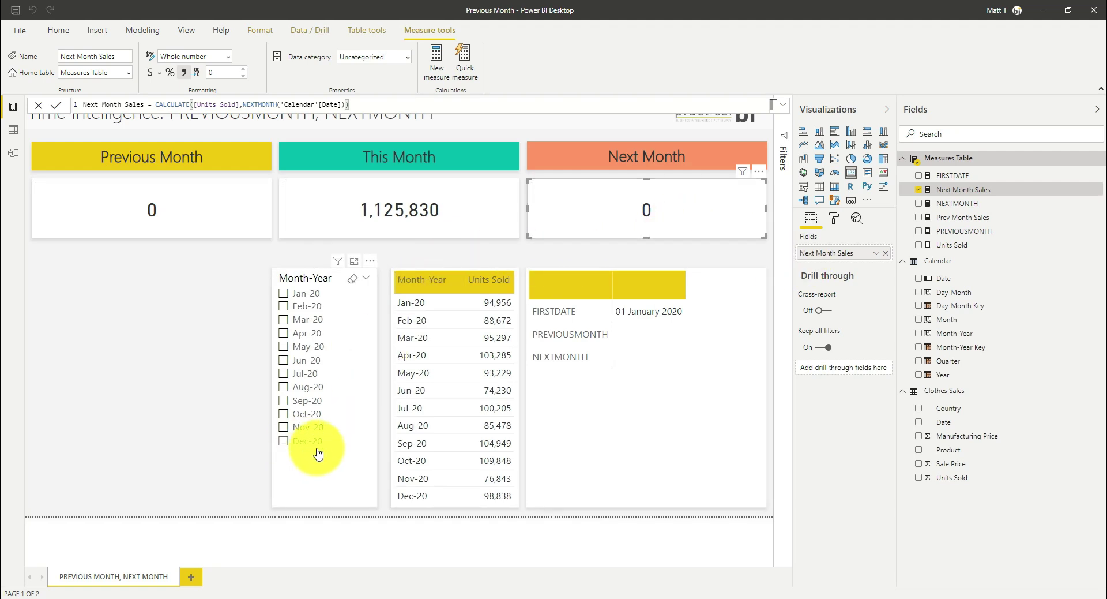
pyautogui.click(644, 261)
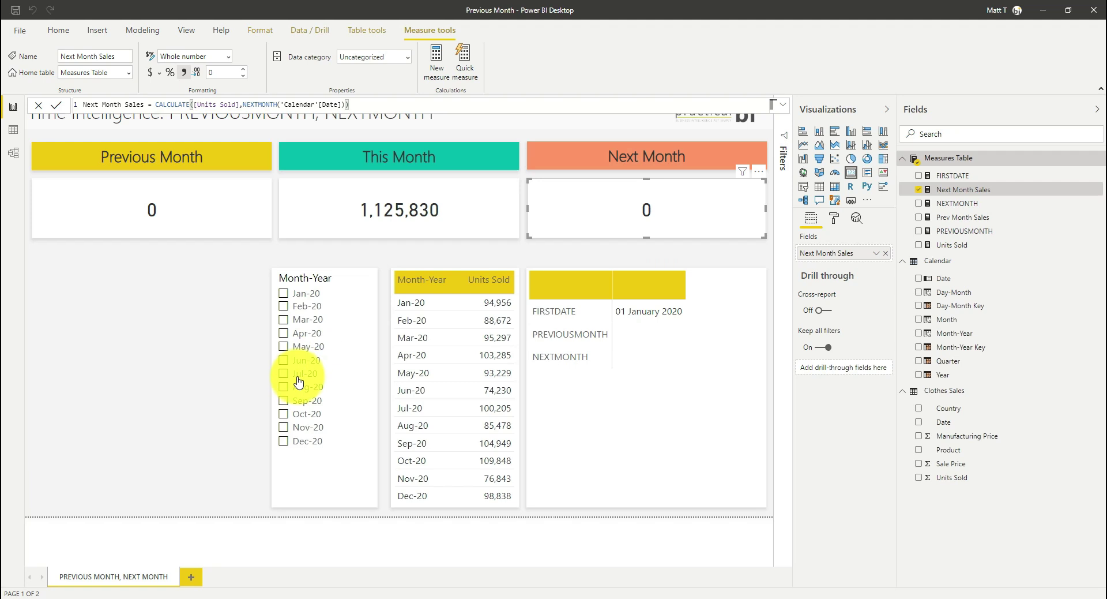
pyautogui.click(305, 434)
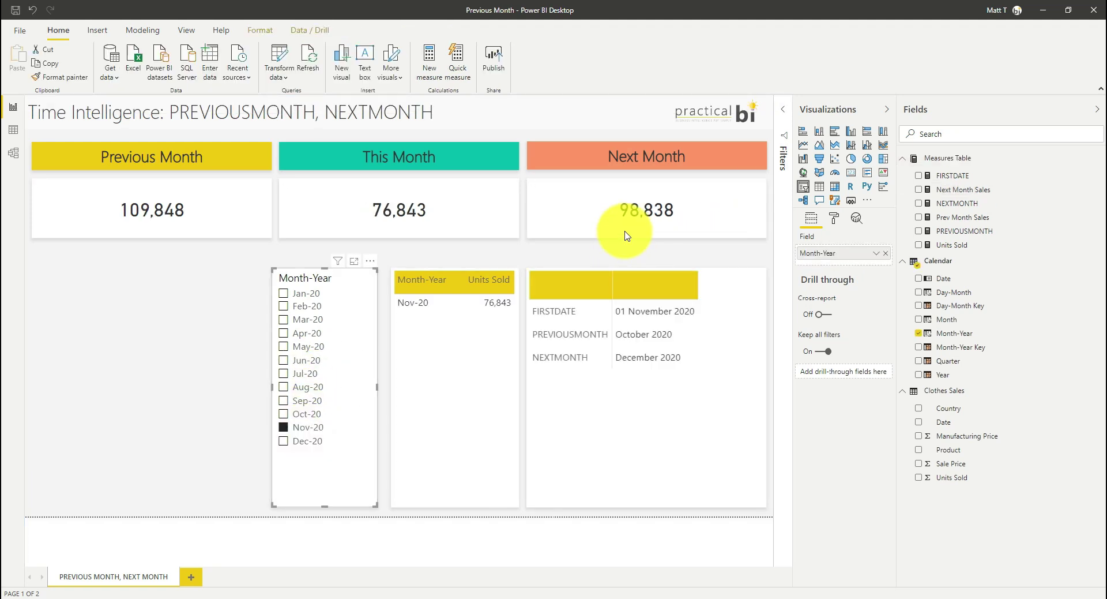
pyautogui.click(311, 435)
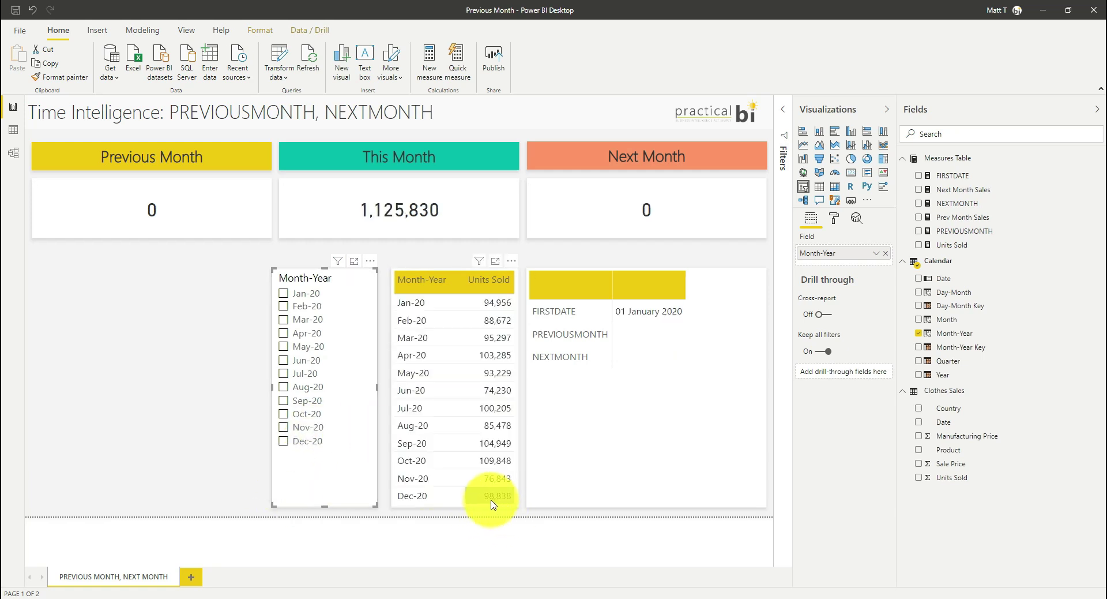
pyautogui.click(313, 431)
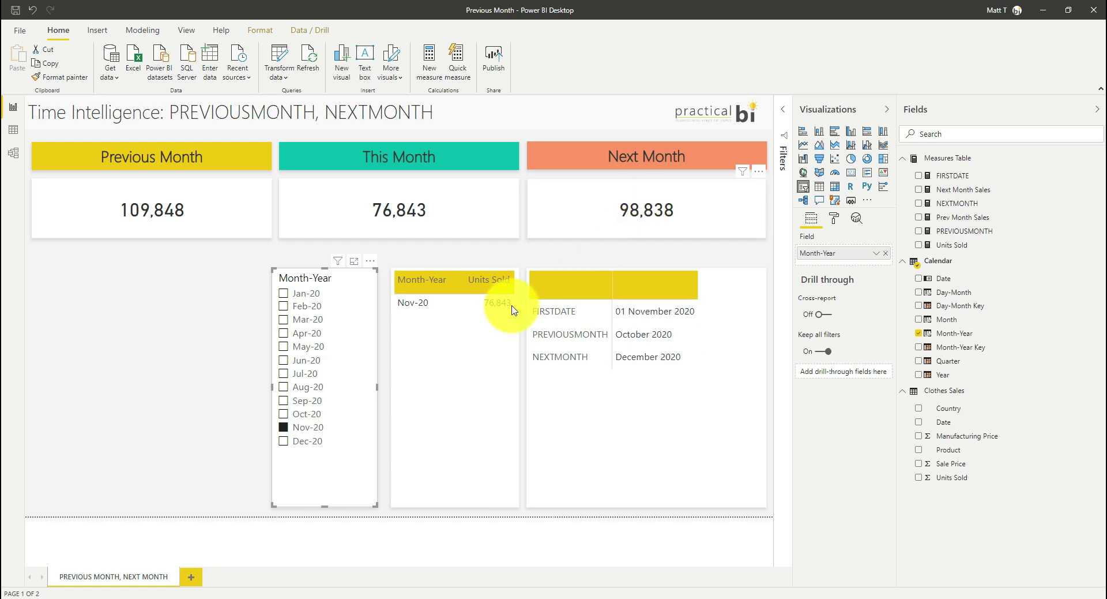
pyautogui.click(283, 427)
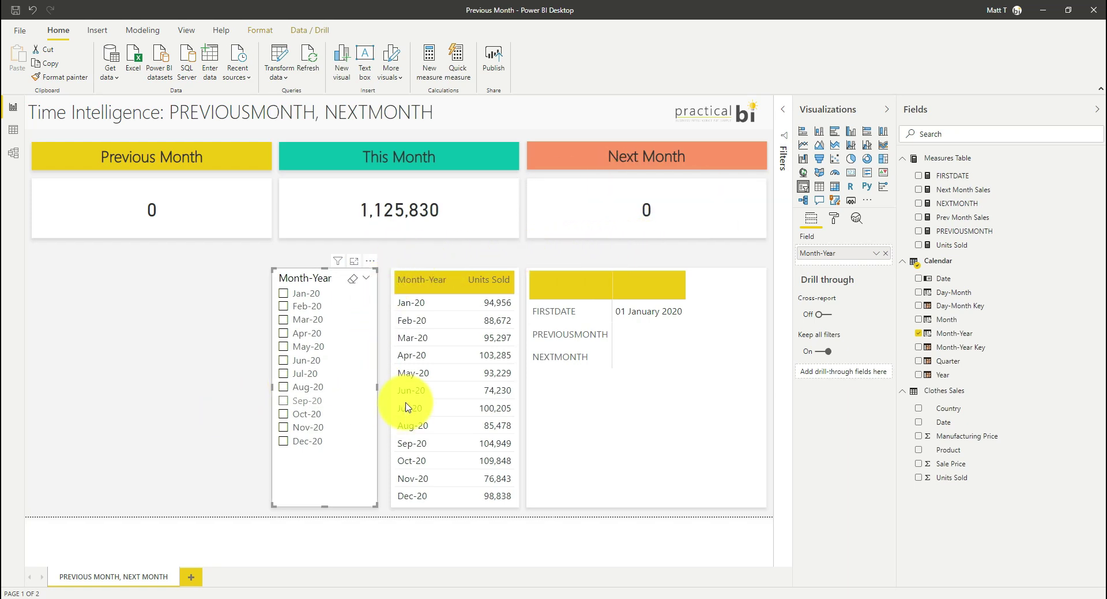
pyautogui.click(283, 386)
# Step: Add Sep-20 to the Month-Year slicer, then narrow the selection to Sep-20 only
pyautogui.click(308, 406)
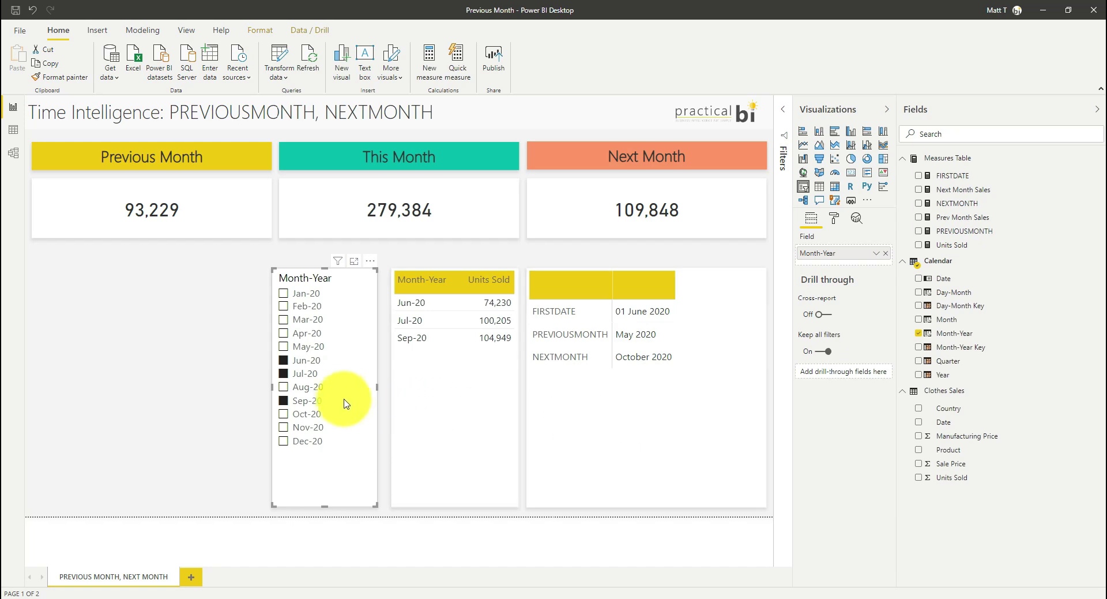
pyautogui.click(301, 400)
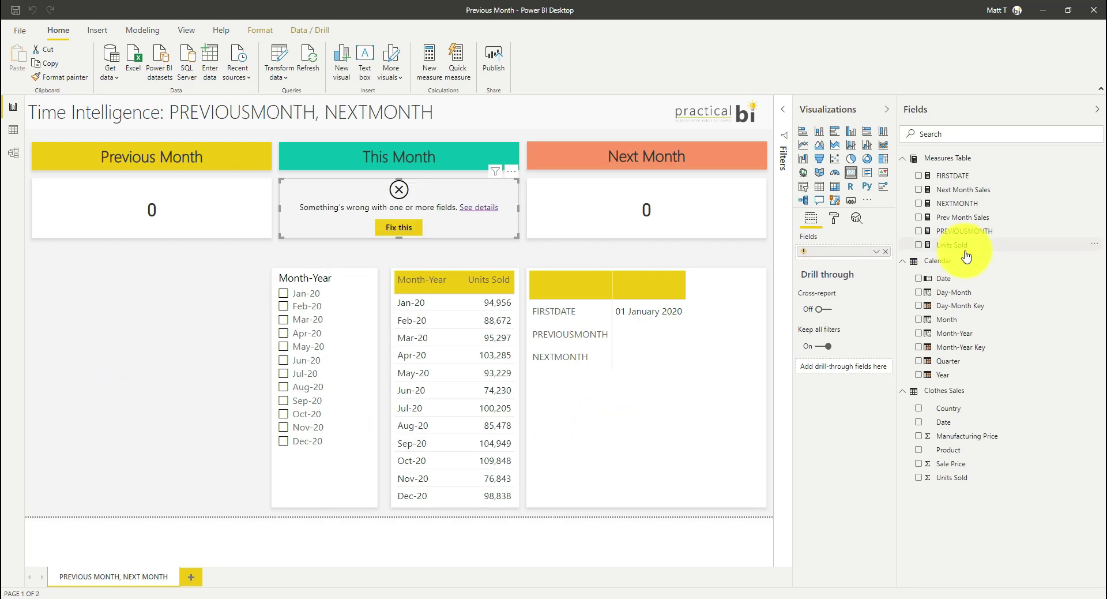
# Step: Put Units Sold back into the This Month card so it reads 1,125,830
pyautogui.moveTo(918, 270); pyautogui.dragTo(839, 254)
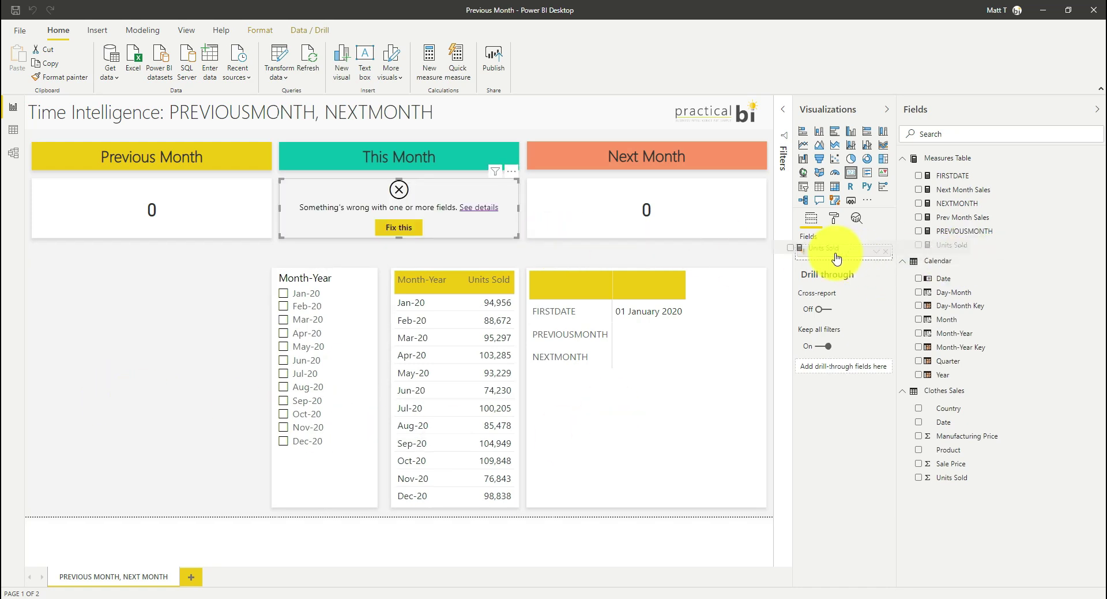
pyautogui.click(216, 336)
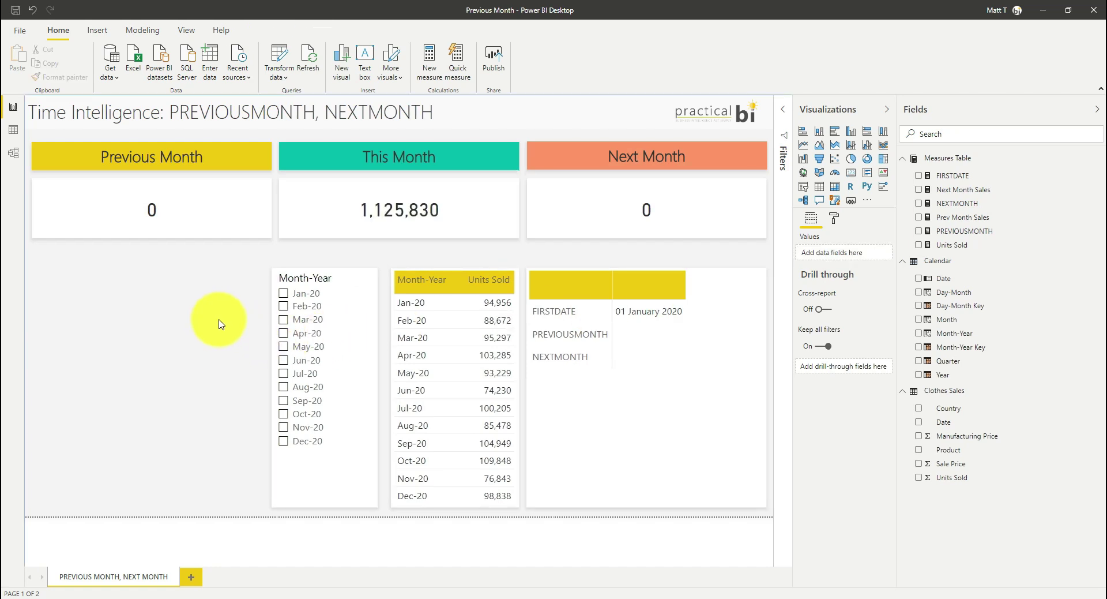